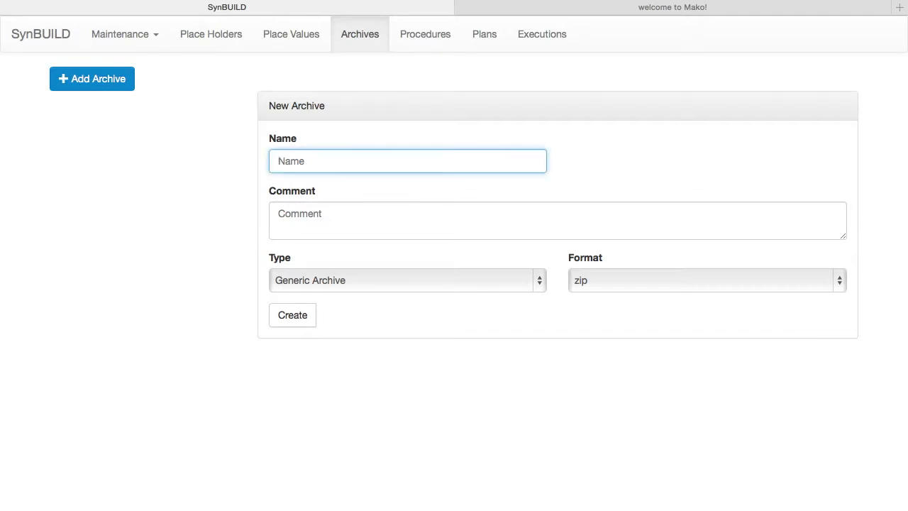
Create a zip archive named Demo 5 Archive with the type Template Files
{"action": "left_click", "coordinate": [408, 280]}
{"action": "left_click", "coordinate": [308, 316]}
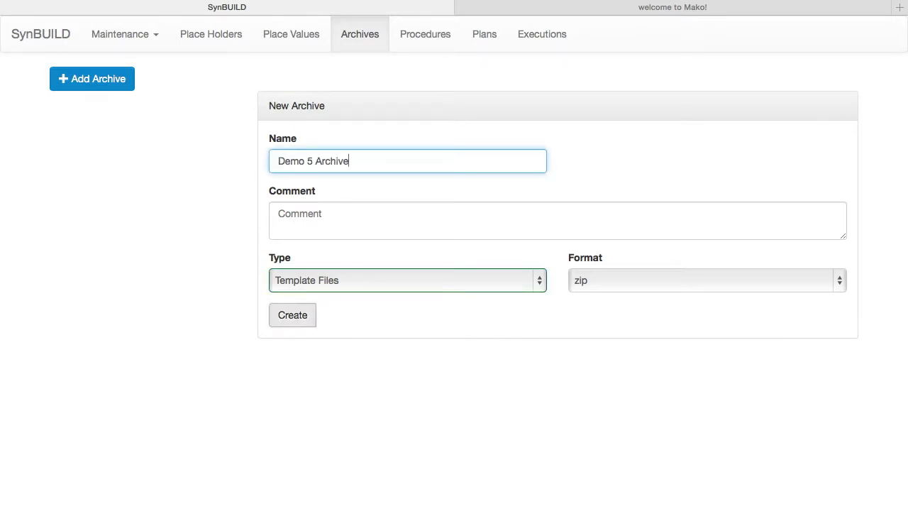
{"action": "left_click", "coordinate": [292, 315]}
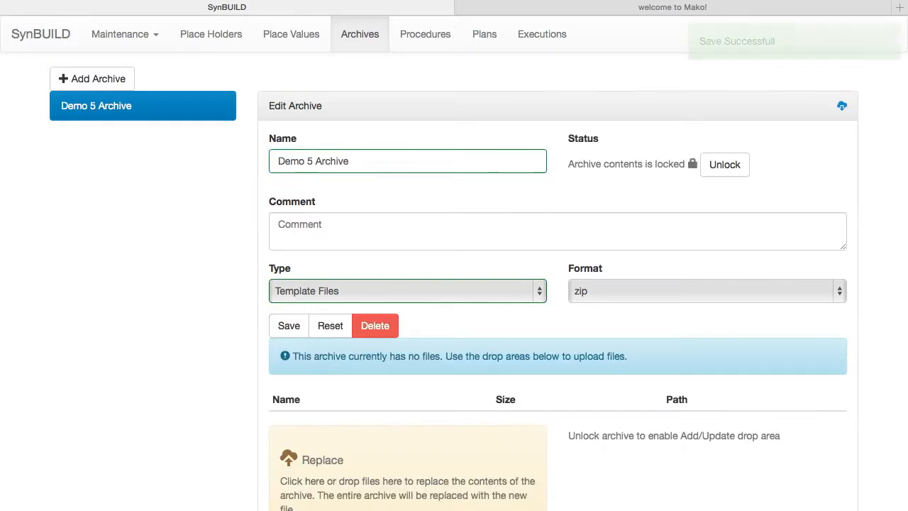
Unlock Demo 5 Archive and create a hosts file in it with a row loop and the server name, ip, hostname and fqn variables
{"action": "scroll", "coordinate": [292, 315], "scroll_direction": "down", "scroll_amount": 1}
{"action": "left_click", "coordinate": [724, 114]}
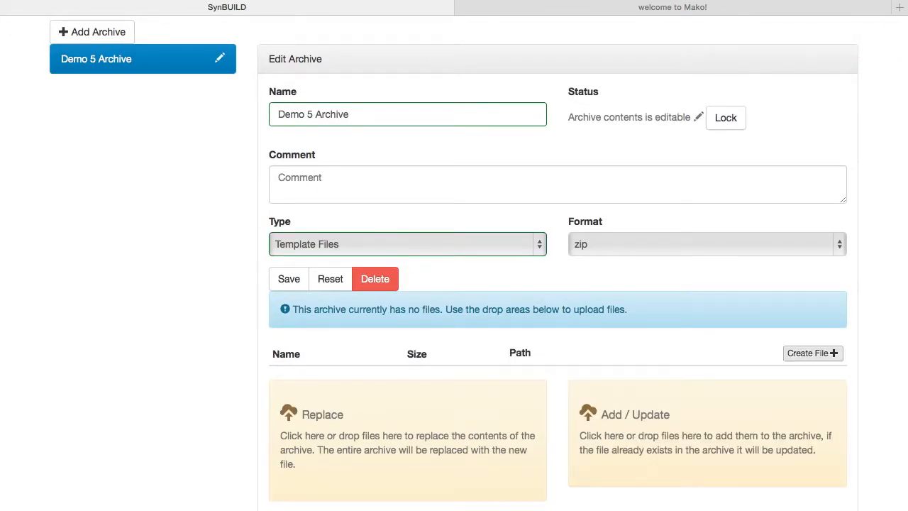
{"action": "left_click", "coordinate": [810, 350]}
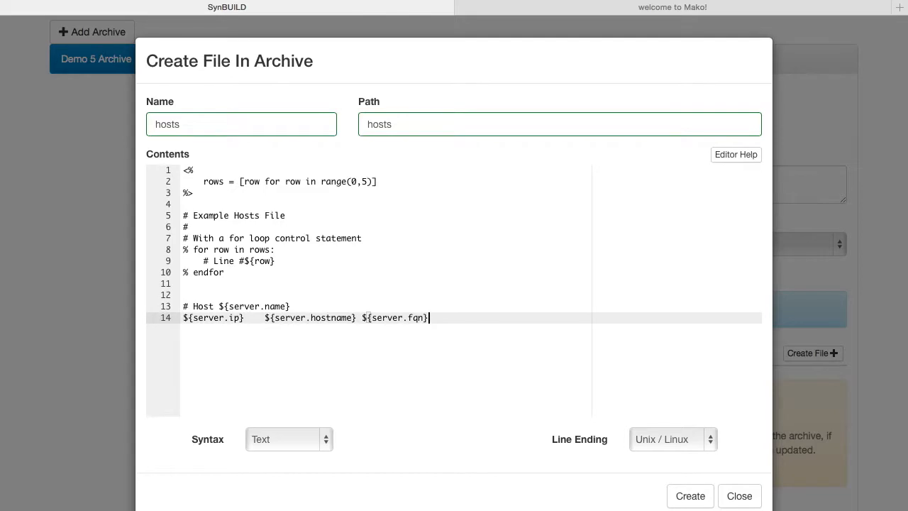
{"action": "key", "text": "Return"}
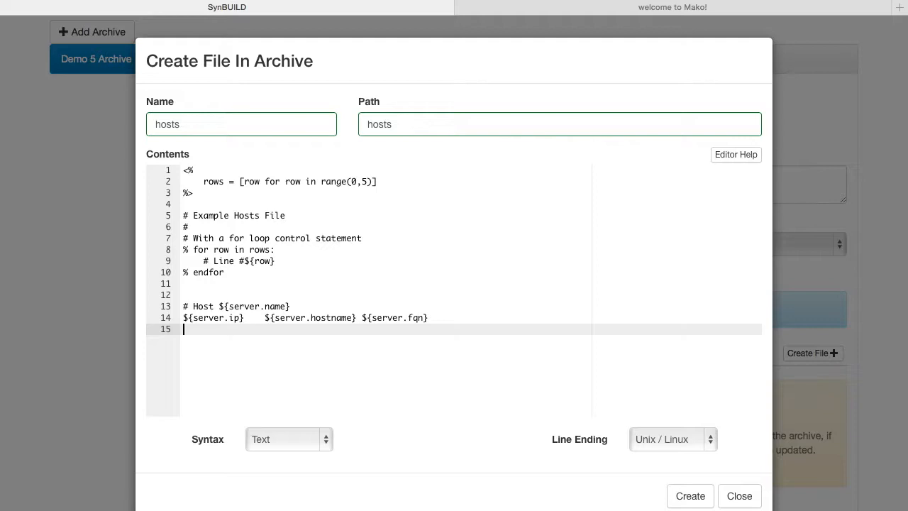
{"action": "left_click", "coordinate": [691, 496]}
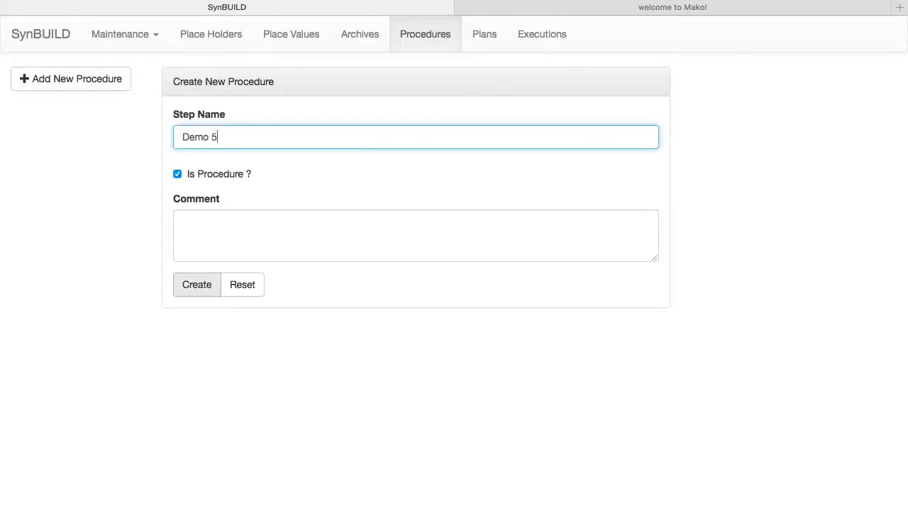
Create procedure Demo 5 with Deploy Template Archive step Deploy Demo5, using Linux Test VM, root on Linux, Demo 5 Archive and path {deployPath}
{"action": "key", "text": "Return"}
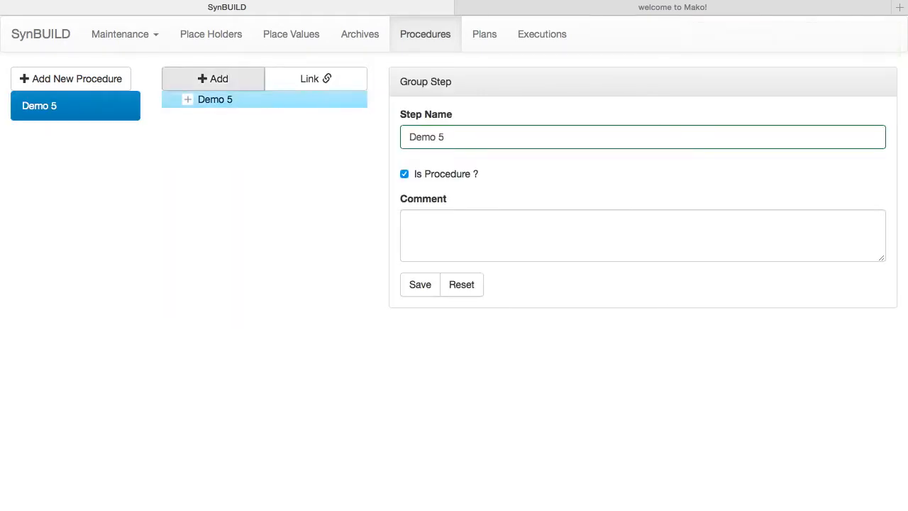
{"action": "left_click", "coordinate": [642, 137]}
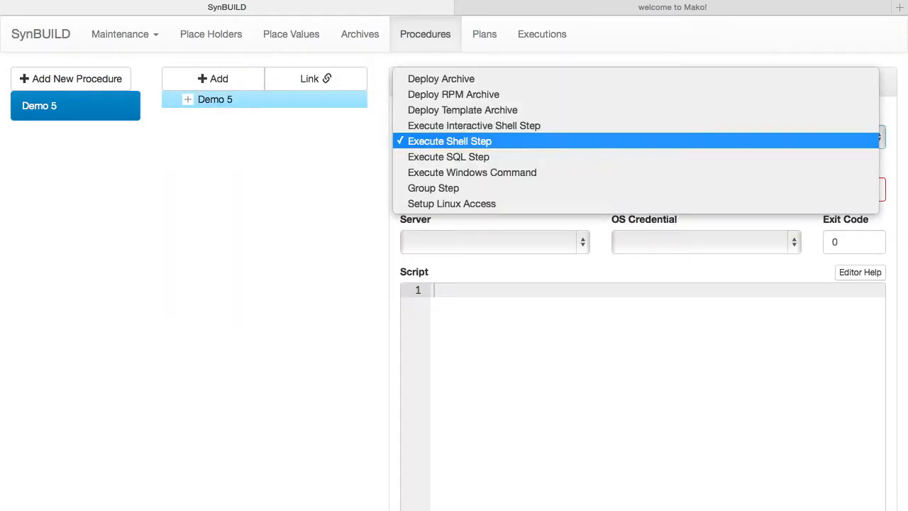
{"action": "left_click", "coordinate": [469, 108]}
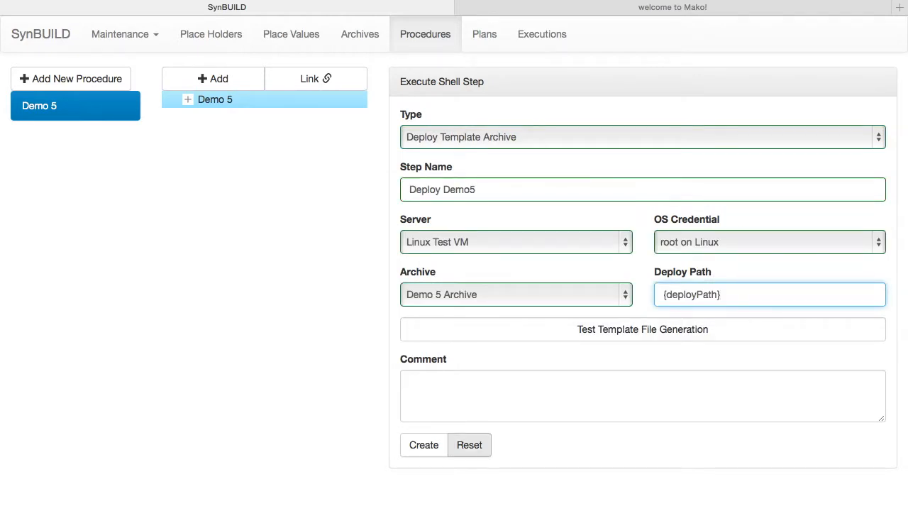
{"action": "left_click", "coordinate": [423, 444]}
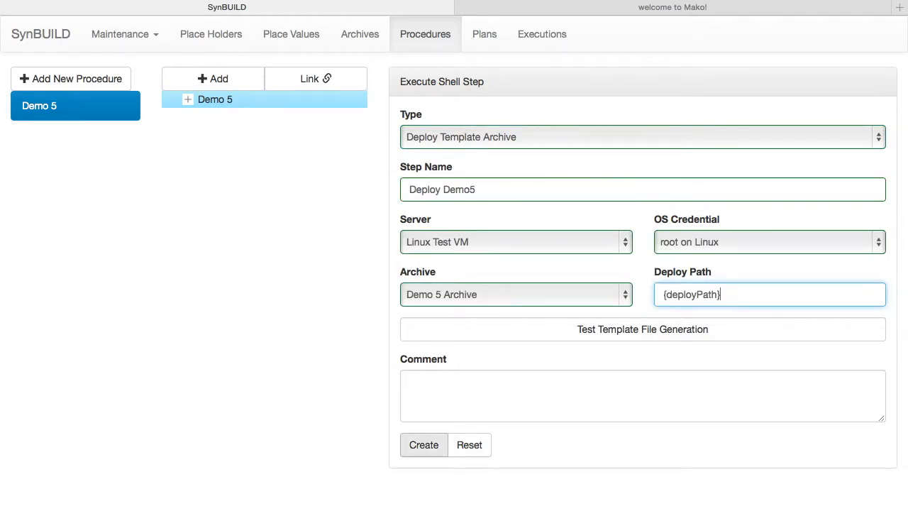
Mark the hosts file as a template and define an argument named server with the type Server
{"action": "left_click", "coordinate": [434, 350]}
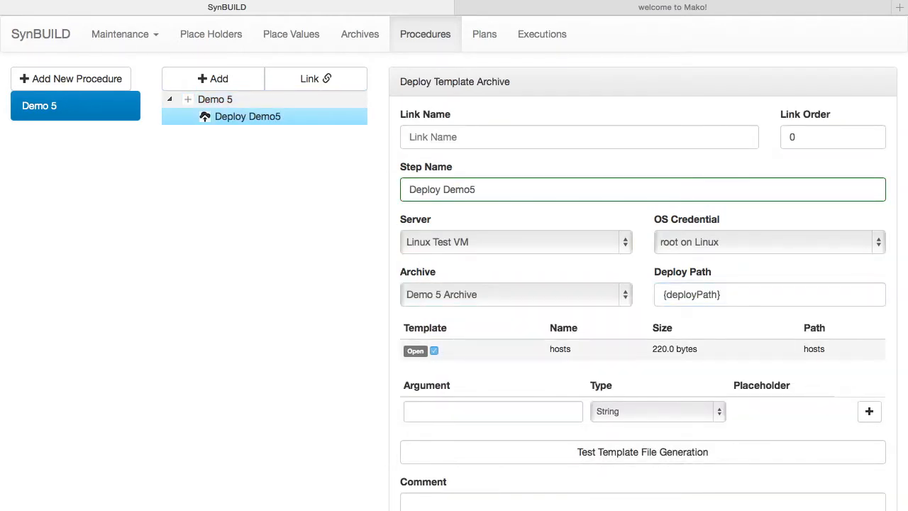
{"action": "scroll", "coordinate": [453, 283], "scroll_direction": "down", "scroll_amount": 2}
{"action": "left_click", "coordinate": [493, 345]}
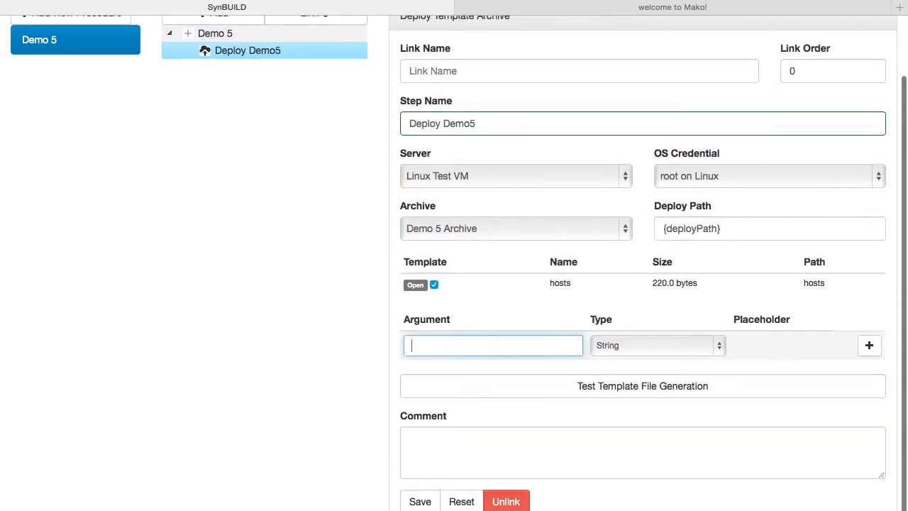
{"action": "type", "text": "server"}
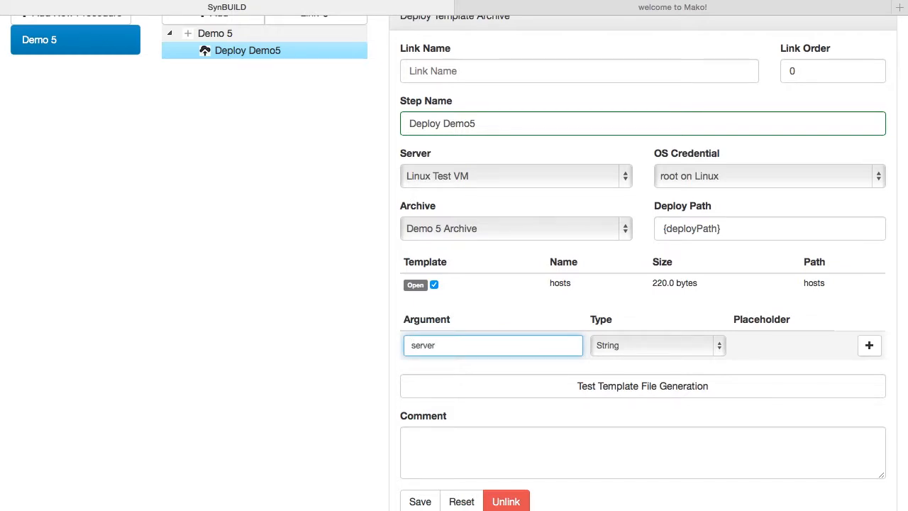
{"action": "key", "text": "Tab"}
{"action": "key", "text": "space"}
{"action": "key", "text": "Down"}
{"action": "key", "text": "Down"}
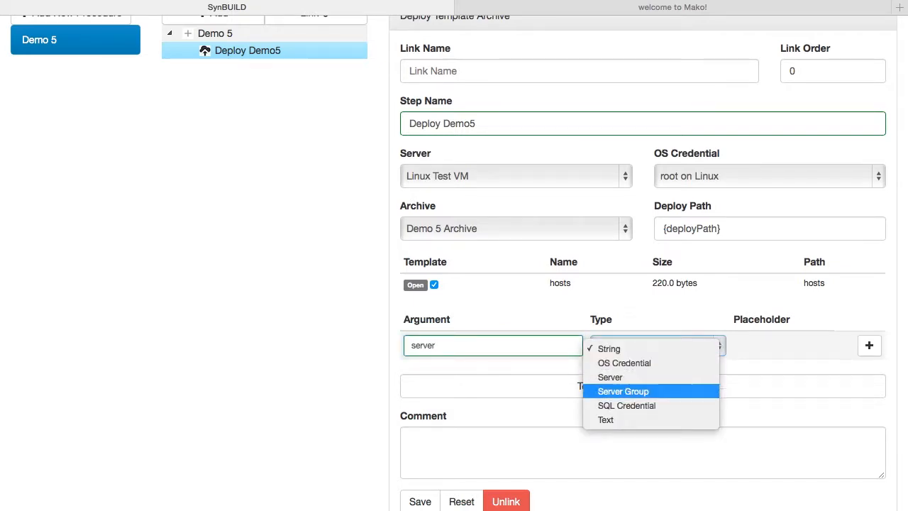
{"action": "key", "text": "Return"}
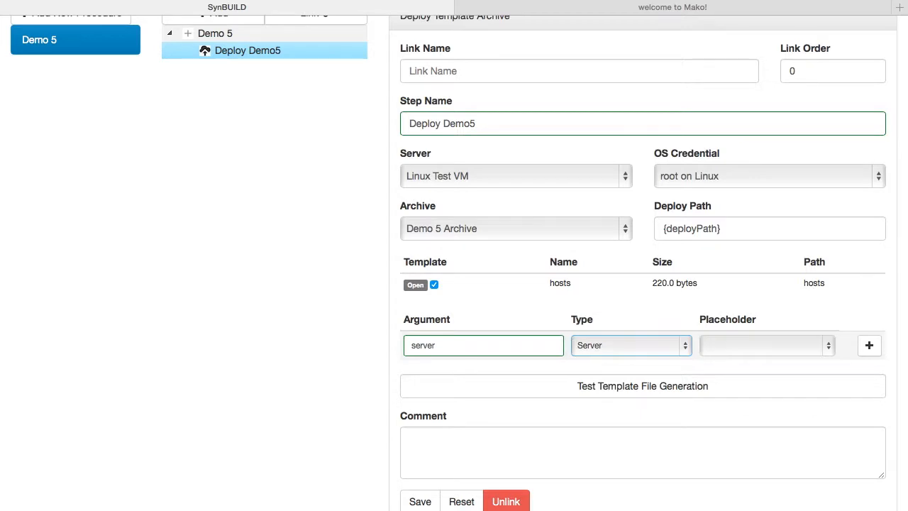
Add the server argument with Linux Test VM as its placeholder and test the template file generation
{"action": "key", "text": "Tab"}
{"action": "key", "text": "space"}
{"action": "key", "text": "Down"}
{"action": "key", "text": "Return"}
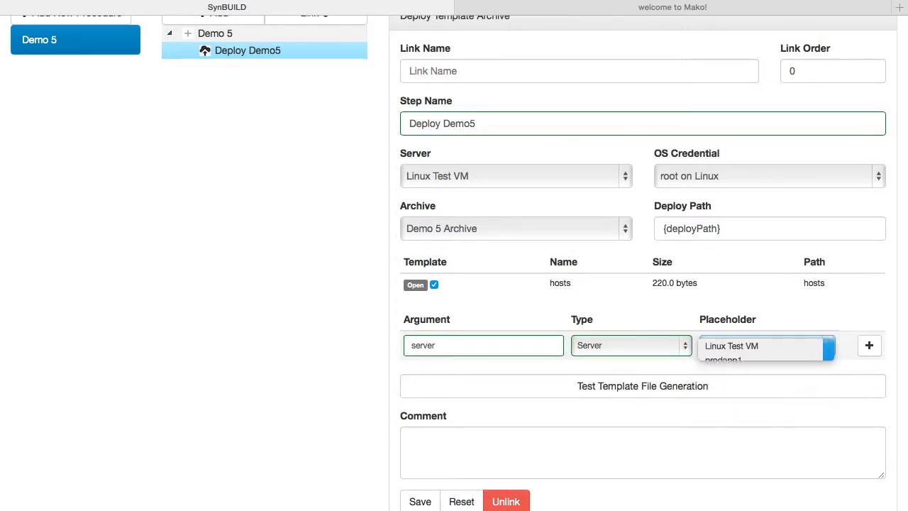
{"action": "key", "text": "Tab"}
{"action": "key", "text": "Return"}
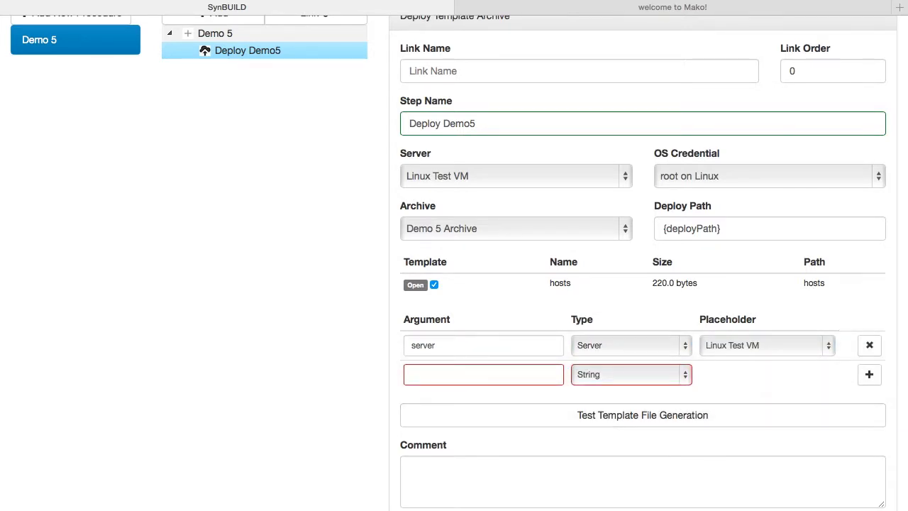
{"action": "key", "text": "Tab"}
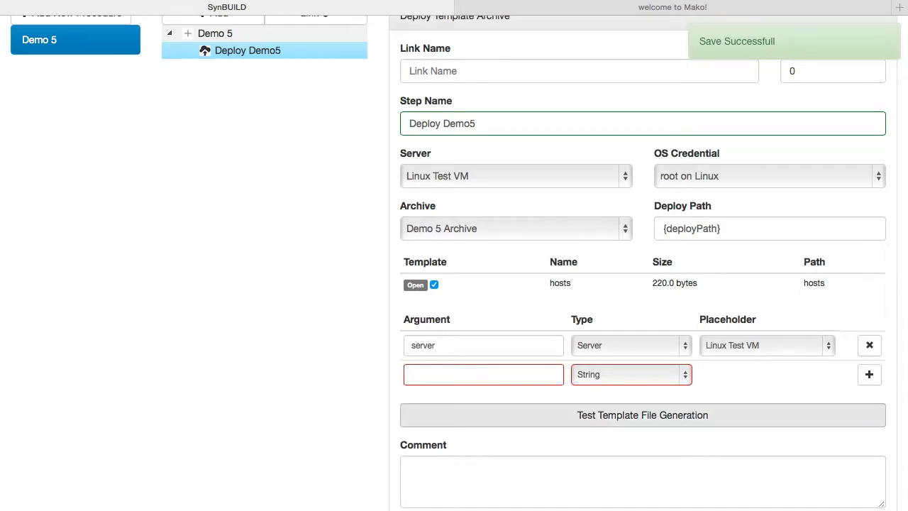
{"action": "key", "text": "Return"}
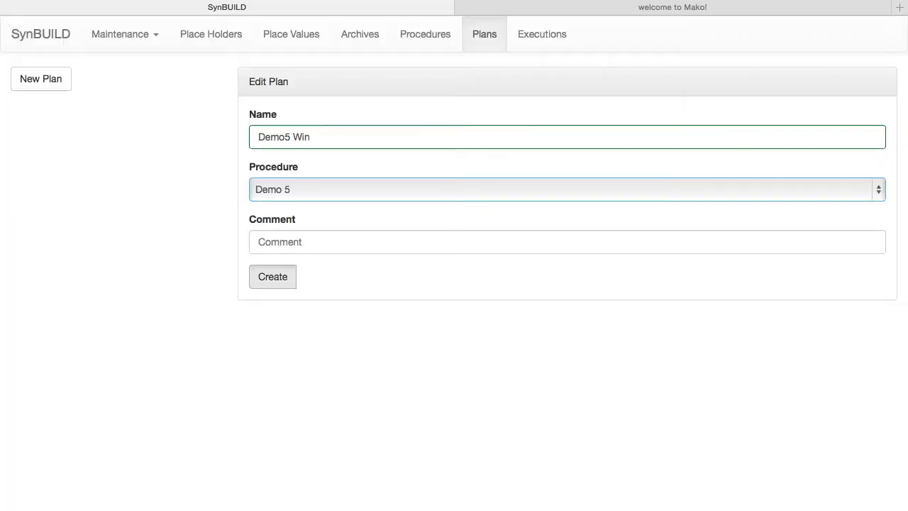
Create plan Demo5 Win for procedure Demo 5 with place values Windows Test VM 1 and Administrator on Windows Test VM
{"action": "left_click", "coordinate": [272, 277]}
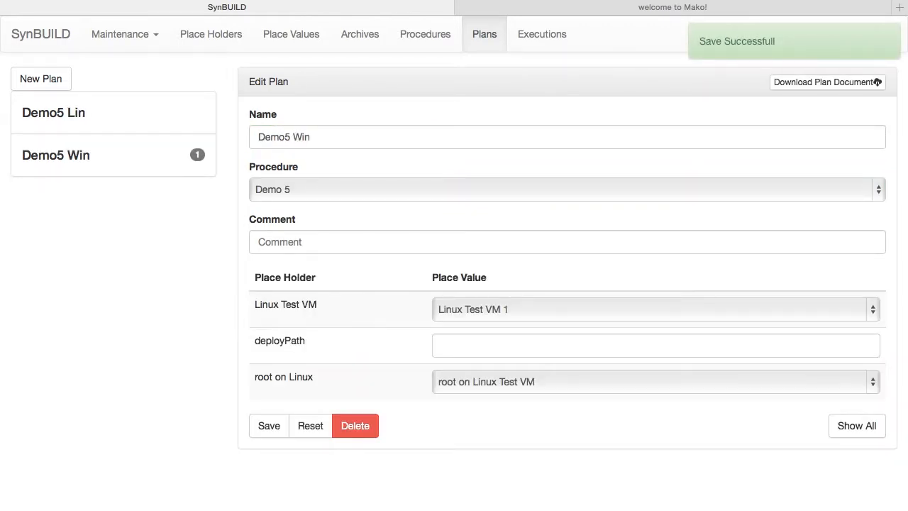
{"action": "left_click", "coordinate": [554, 309]}
{"action": "left_click", "coordinate": [554, 329]}
{"action": "left_click", "coordinate": [554, 382]}
{"action": "left_click", "coordinate": [553, 401]}
Set the Demo5 Win plan's deployPath value to /c$/demo5 and save the plan
{"action": "left_click", "coordinate": [553, 346]}
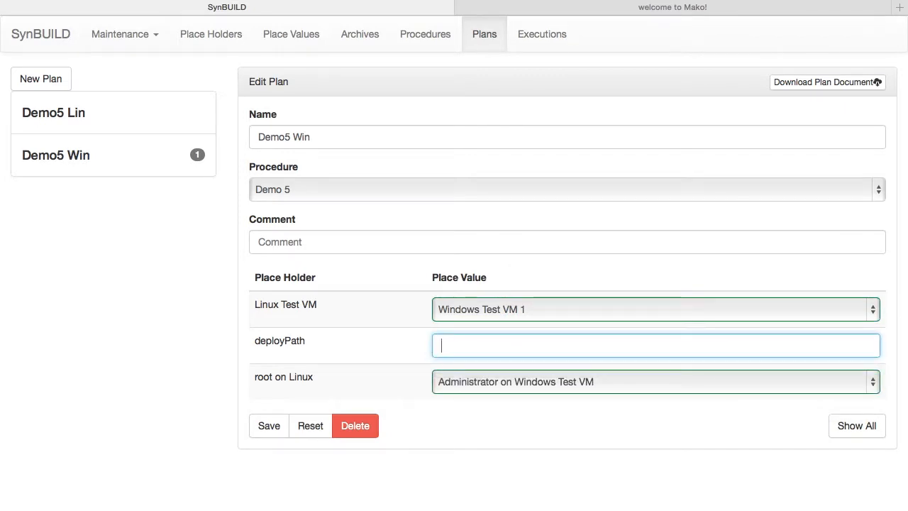
{"action": "type", "text": "$demo"}
{"action": "key", "text": "BackSpace"}
{"action": "key", "text": "BackSpace"}
{"action": "key", "text": "BackSpace"}
{"action": "key", "text": "BackSpace"}
{"action": "key", "text": "BackSpace"}
{"action": "type", "text": "/c$/demo5"}
{"action": "left_click", "coordinate": [268, 425]}
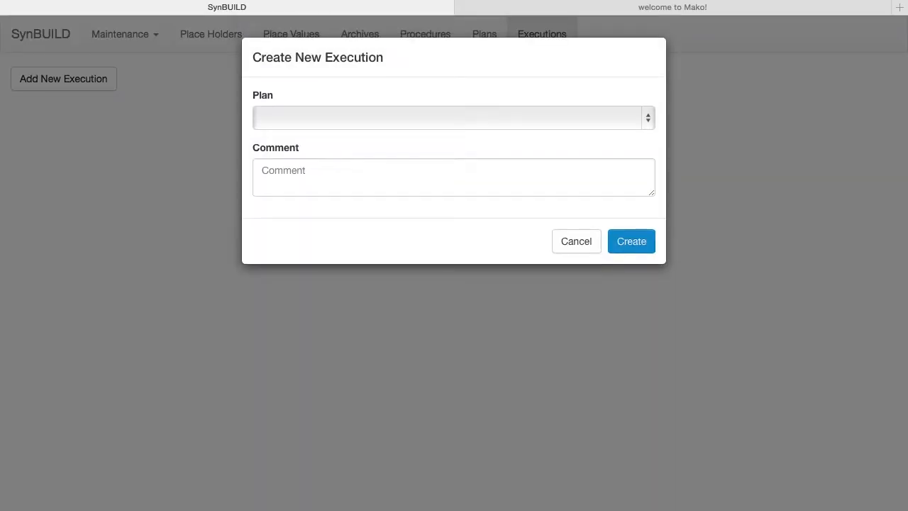
Create executions for the Demo5 Lin and Demo5 Win plans
{"action": "left_click", "coordinate": [454, 118]}
{"action": "left_click", "coordinate": [454, 121]}
{"action": "left_click", "coordinate": [631, 242]}
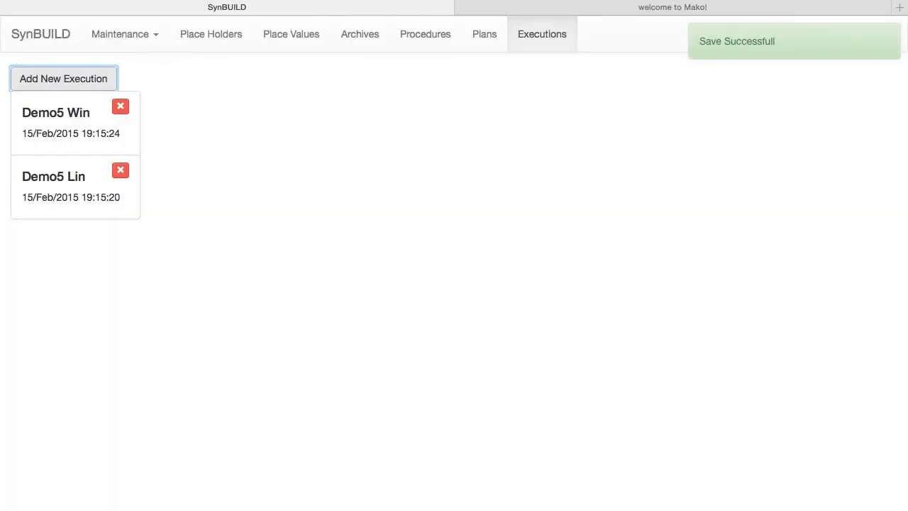
Run the Demo5 Win execution and the Demo5 Lin execution
{"action": "left_click", "coordinate": [57, 112]}
{"action": "left_click", "coordinate": [390, 82]}
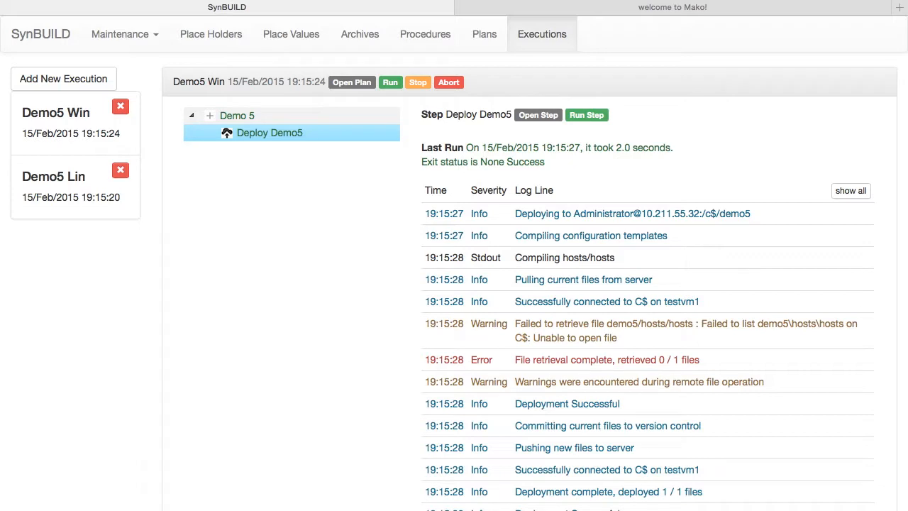
{"action": "left_click", "coordinate": [56, 176]}
{"action": "left_click", "coordinate": [387, 82]}
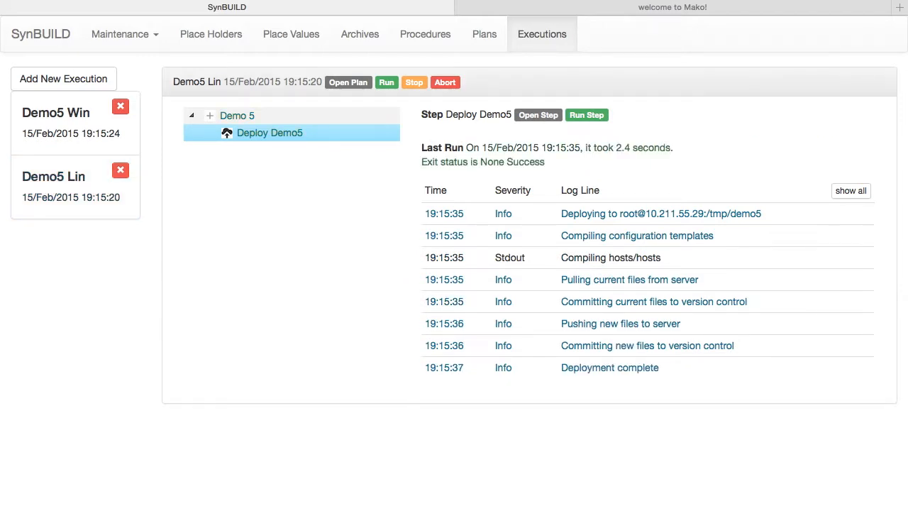
Switch to the Windows test VM and open the deployed hosts file in C:\demo5\hosts to examine its contents
{"action": "key", "text": "ctrl+Left"}
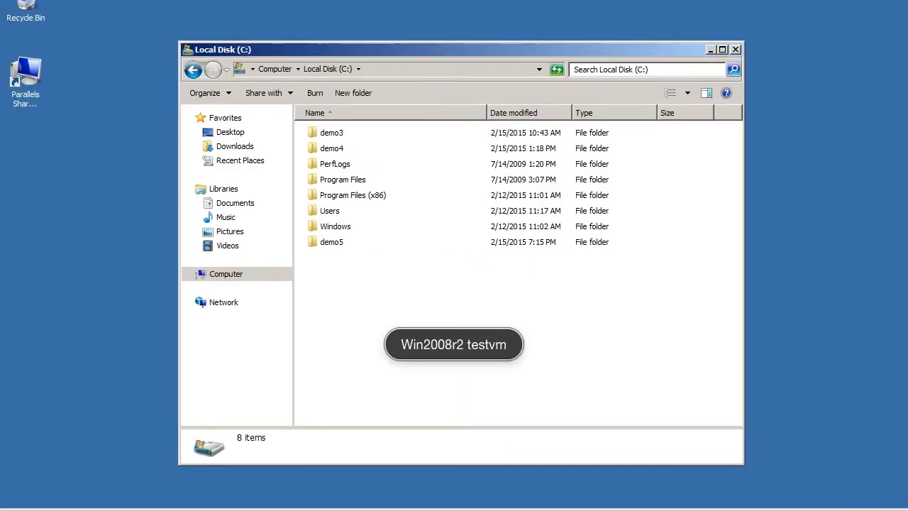
{"action": "double_click", "coordinate": [331, 242]}
{"action": "double_click", "coordinate": [329, 133]}
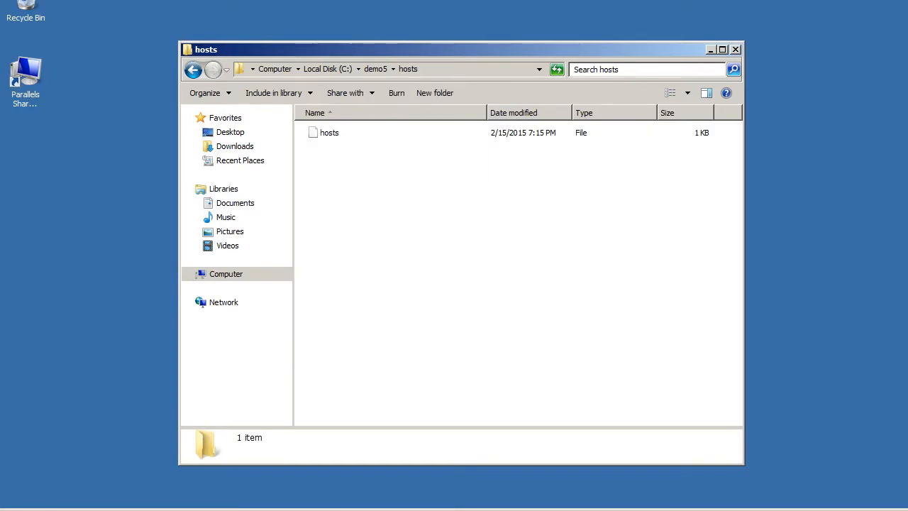
{"action": "double_click", "coordinate": [329, 133]}
{"action": "double_click", "coordinate": [472, 176]}
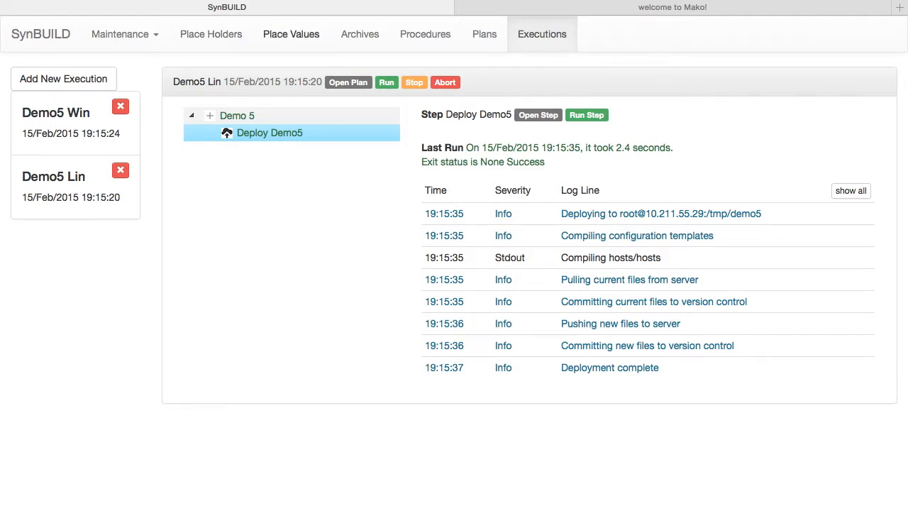
Create a Server Group place value named Demo5 Servers containing Linux Test VM 1, prodapp1, prodweb1 and Windows Test VM 1
{"action": "left_click", "coordinate": [291, 34]}
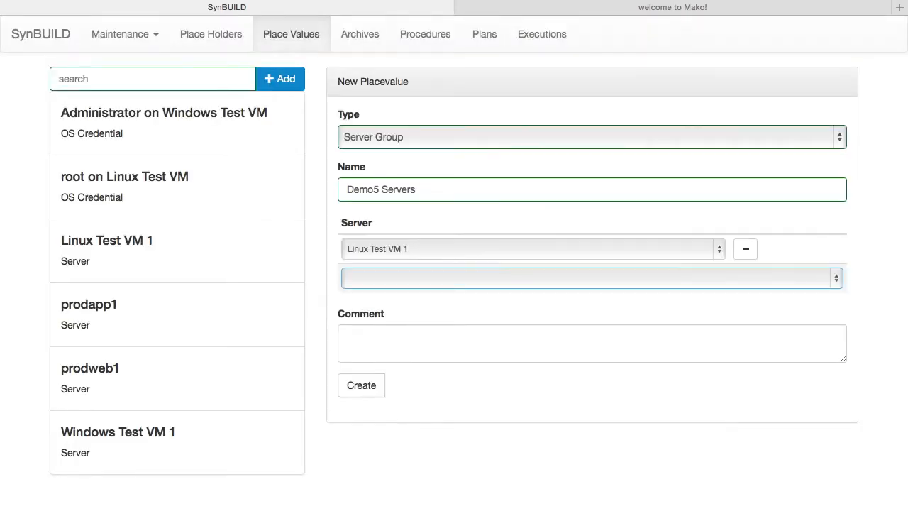
{"action": "left_click", "coordinate": [591, 278]}
{"action": "left_click", "coordinate": [585, 295]}
{"action": "left_click", "coordinate": [591, 307]}
{"action": "left_click", "coordinate": [585, 324]}
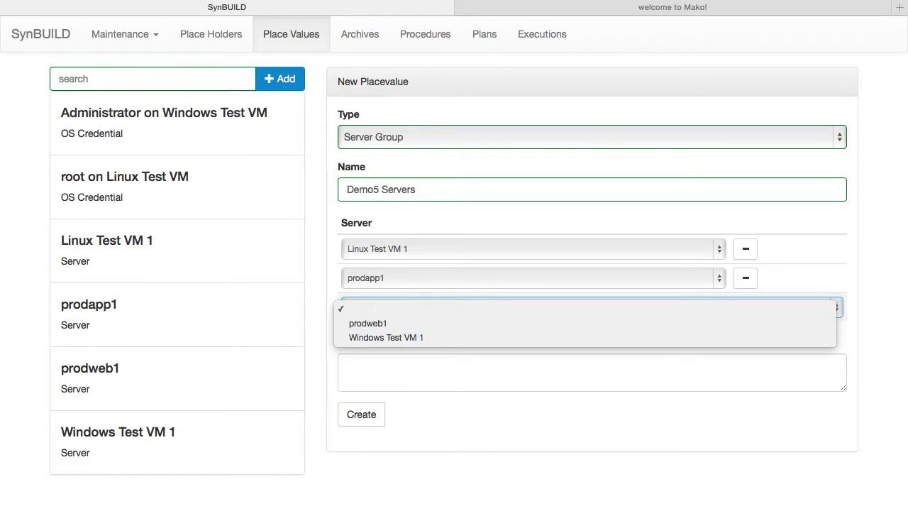
{"action": "left_click", "coordinate": [591, 336]}
{"action": "left_click", "coordinate": [585, 352]}
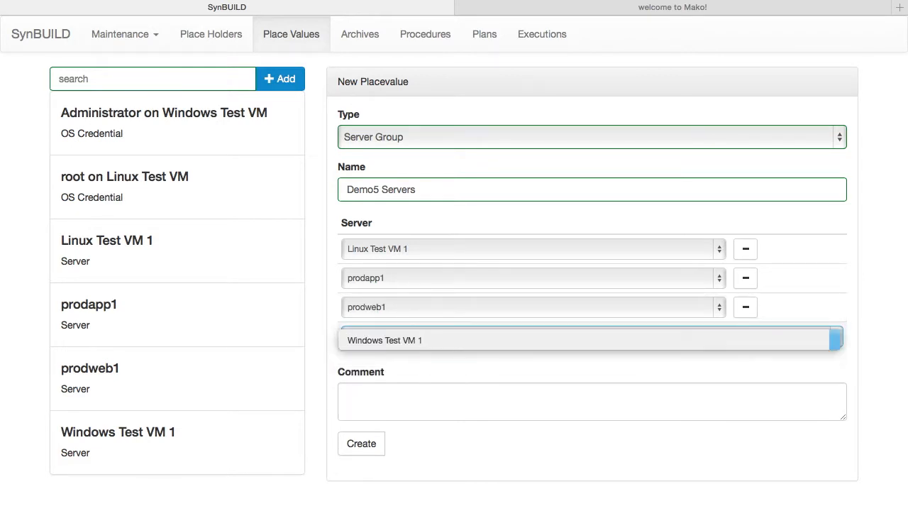
{"action": "left_click", "coordinate": [361, 472]}
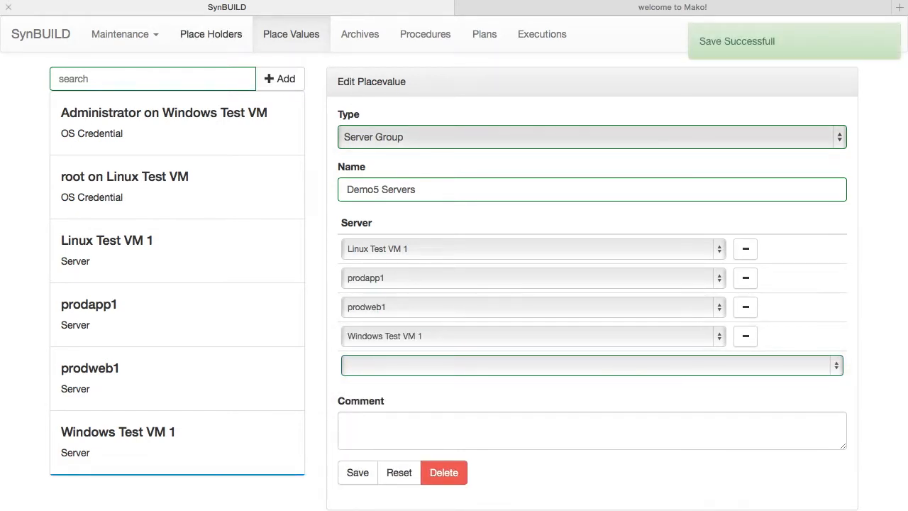
Create a Server Group placeholder named Demo 5 Server with Demo5 Servers as its default place value
{"action": "left_click", "coordinate": [211, 34]}
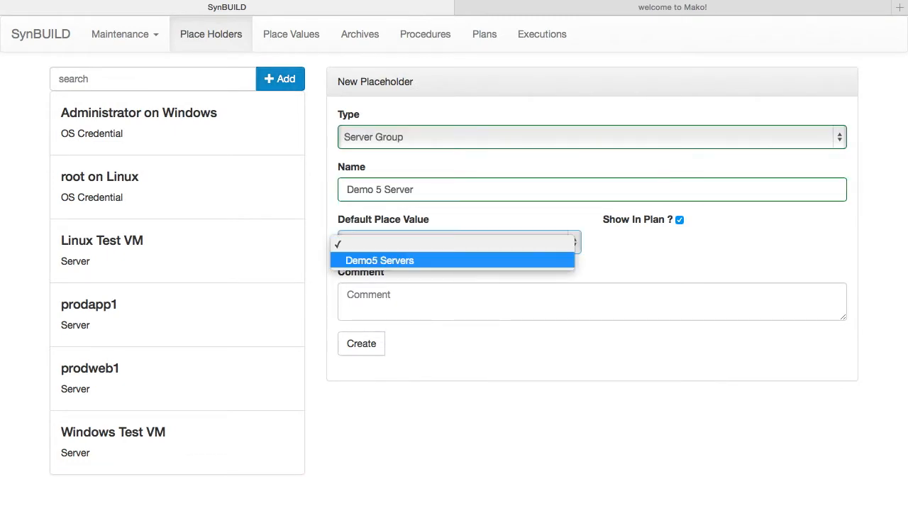
{"action": "left_click", "coordinate": [371, 258]}
{"action": "left_click", "coordinate": [361, 344]}
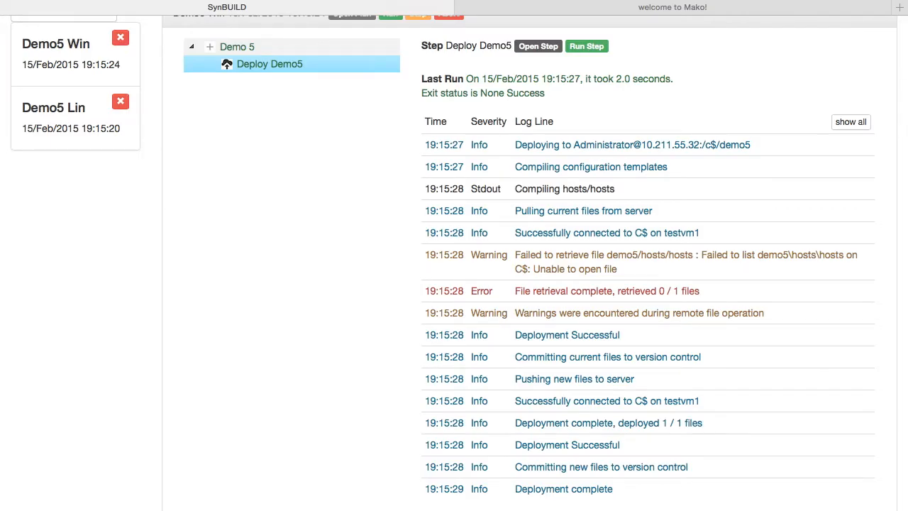
Append a "# Hosts for ${servers.name}" section to Deploy Demo5's hosts template, looping over servers.servers except server to output each otherServer's ip, hostname and fqn
{"action": "left_click", "coordinate": [539, 46]}
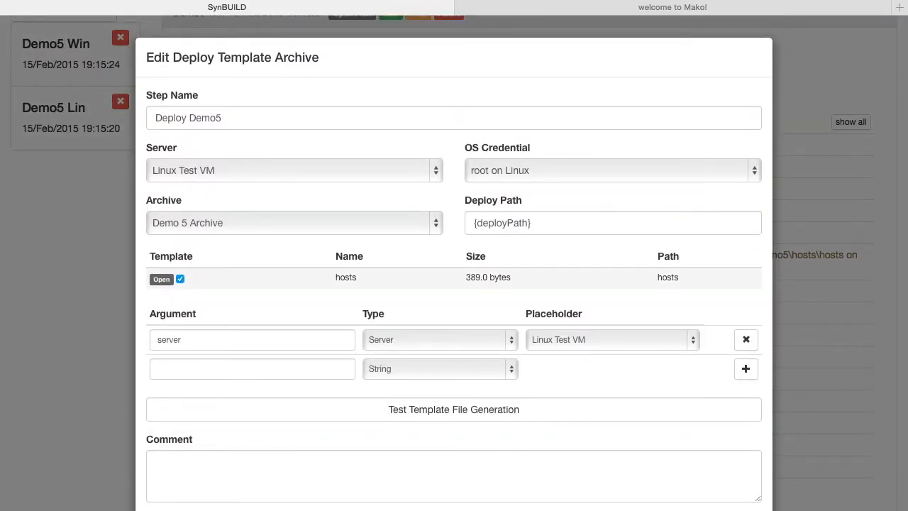
{"action": "left_click", "coordinate": [162, 280]}
{"action": "left_click", "coordinate": [183, 352]}
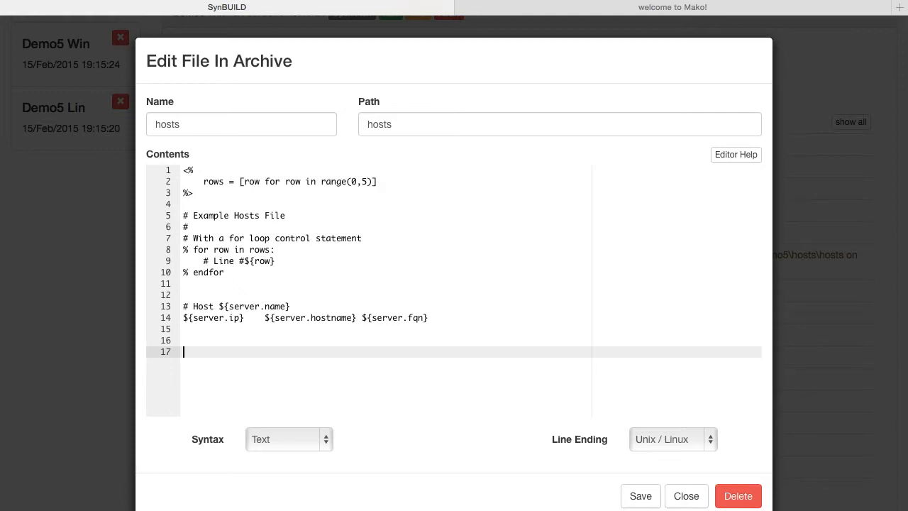
{"action": "type", "text": "# Hosts for ${servers.name} % for otherServer in servers.servers: % if not otherServer == server: ${otherServer.ip}   ${otherServer.hostname} ${otherServer.fqn} % endif % endfor"}
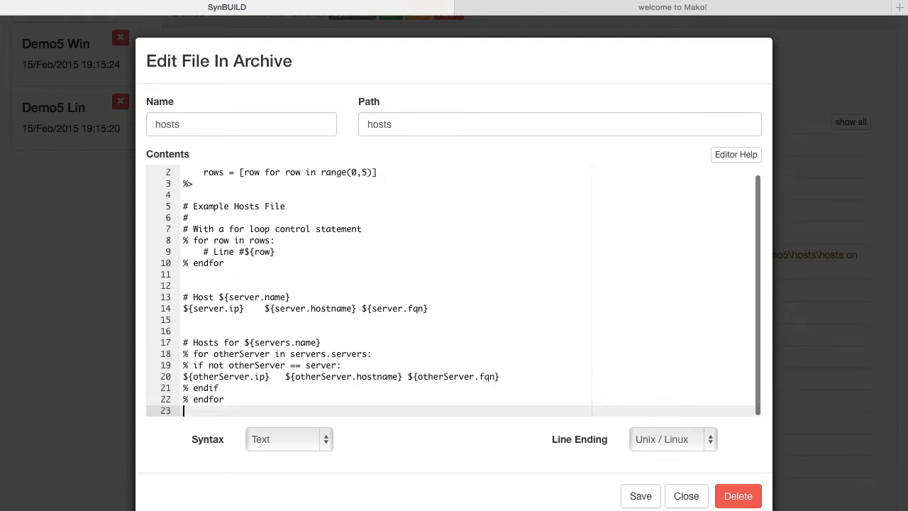
{"action": "left_click", "coordinate": [640, 496]}
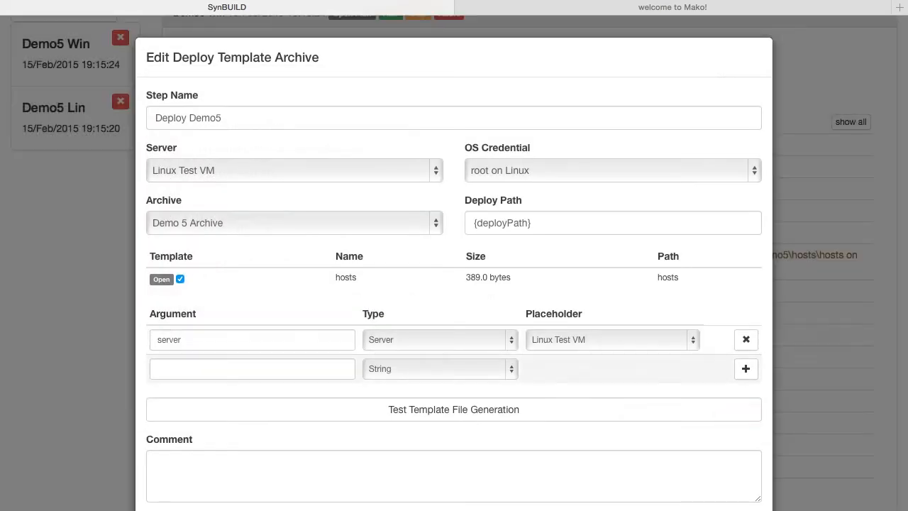
Add a servers argument of type Server Group with the Demo 5 Server placeholder to the Deploy Demo5 step and save it
{"action": "left_click", "coordinate": [252, 369]}
{"action": "type", "text": "servers"}
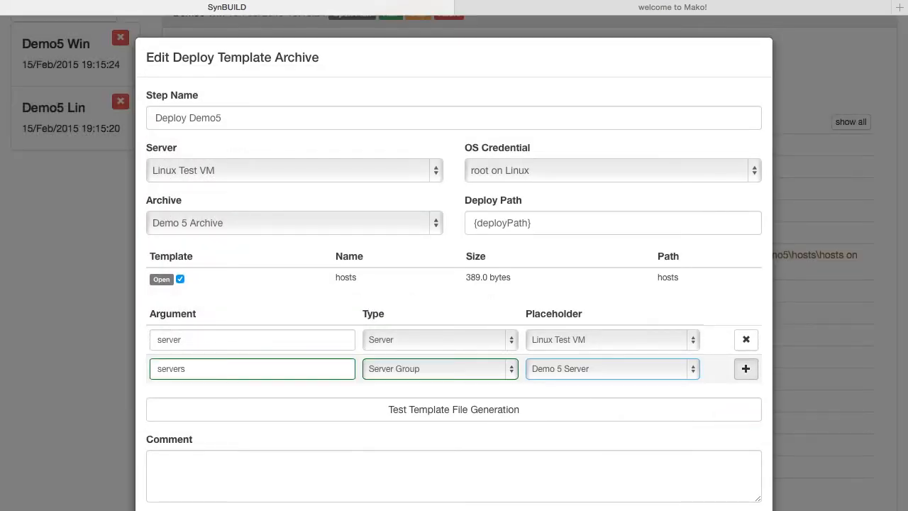
{"action": "left_click", "coordinate": [746, 368]}
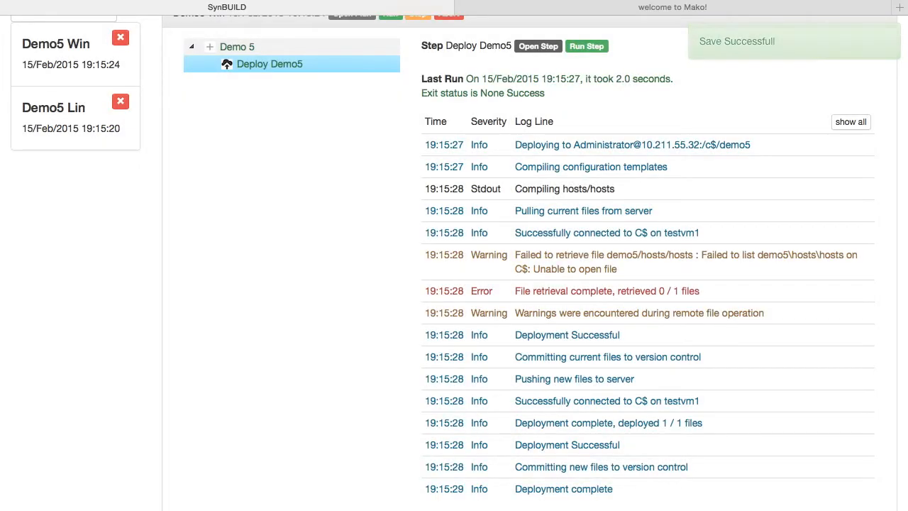
Reopen the Deploy Demo5 step and test its template file generation
{"action": "left_click", "coordinate": [538, 46]}
{"action": "left_click", "coordinate": [454, 438]}
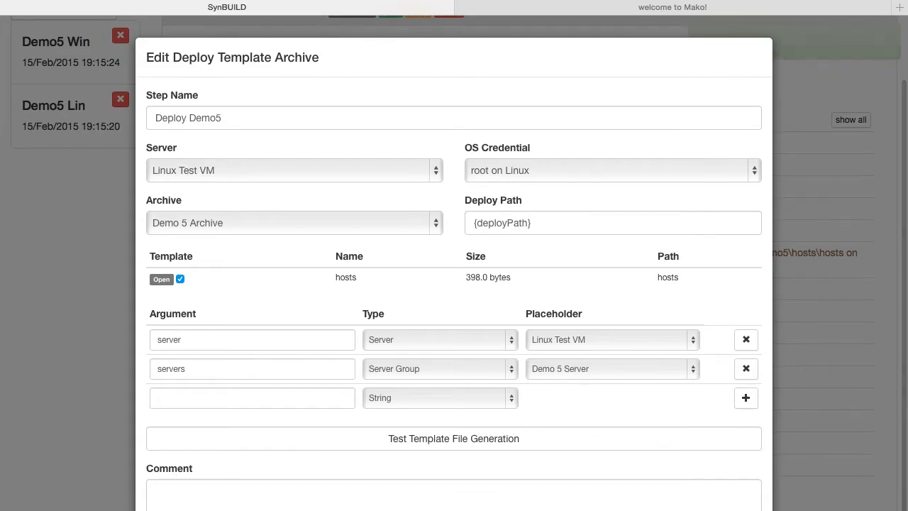
{"action": "key", "text": "Escape"}
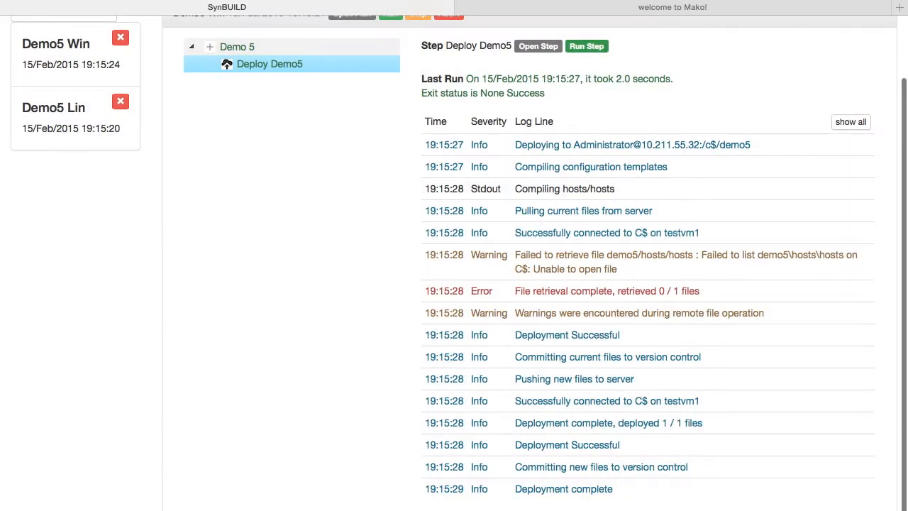
Rerun the Deploy Demo5 step of the Demo5 Win execution and run the Demo5 Lin execution again
{"action": "left_click", "coordinate": [586, 46]}
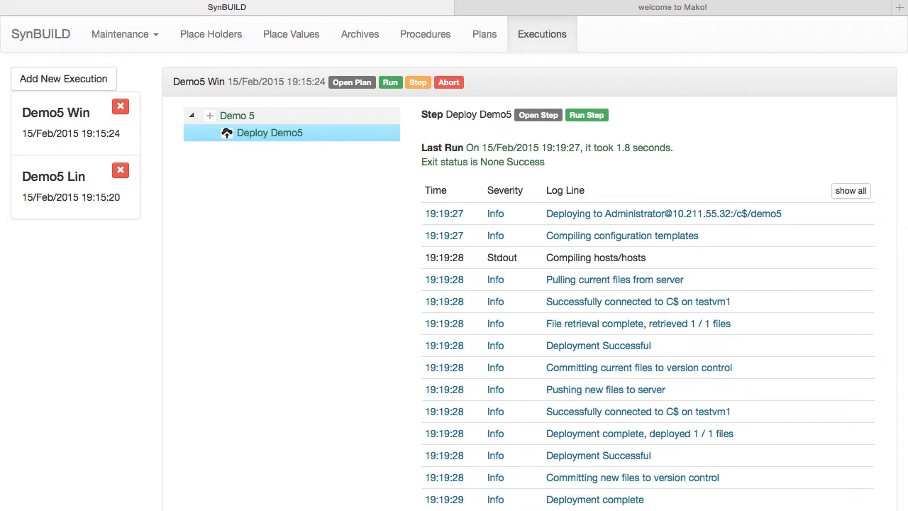
{"action": "left_click", "coordinate": [64, 181]}
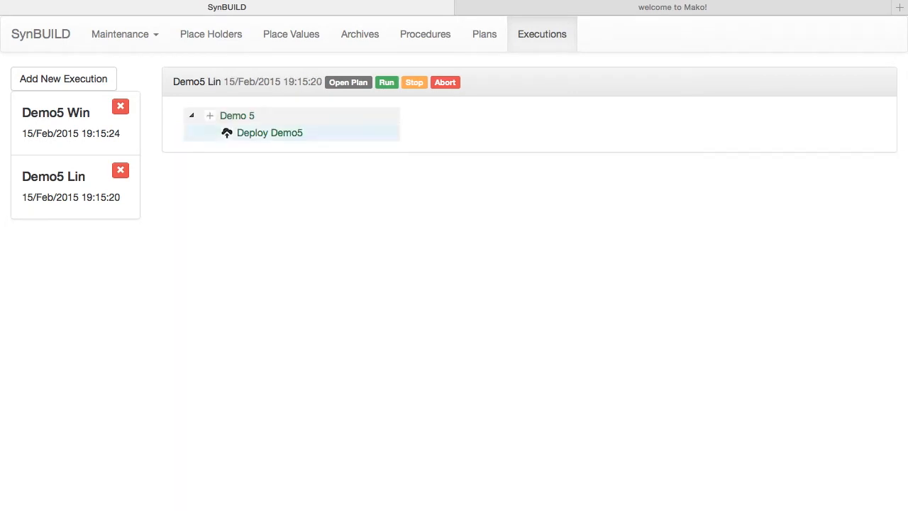
{"action": "left_click", "coordinate": [387, 83]}
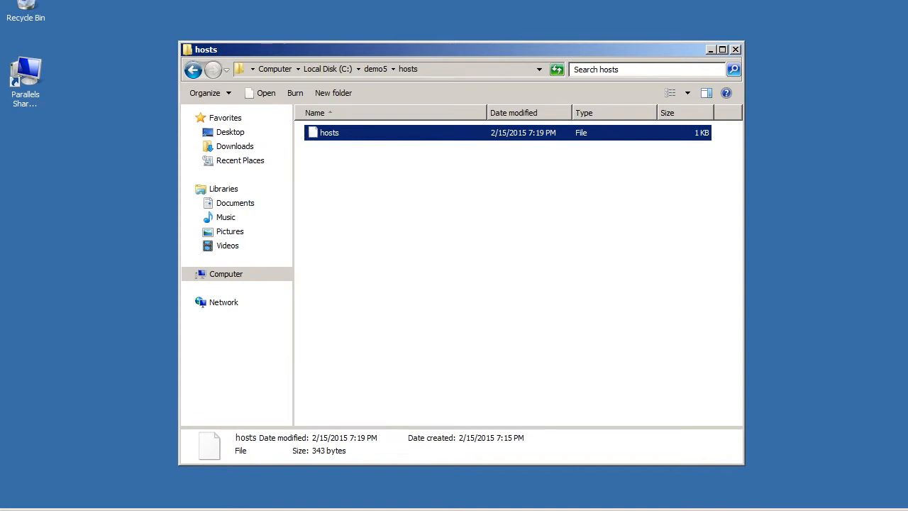
Open the redeployed hosts file in C:\demo5\hosts on the Windows test VM and examine its Demo5 Servers section
{"action": "double_click", "coordinate": [329, 133]}
{"action": "double_click", "coordinate": [474, 179]}
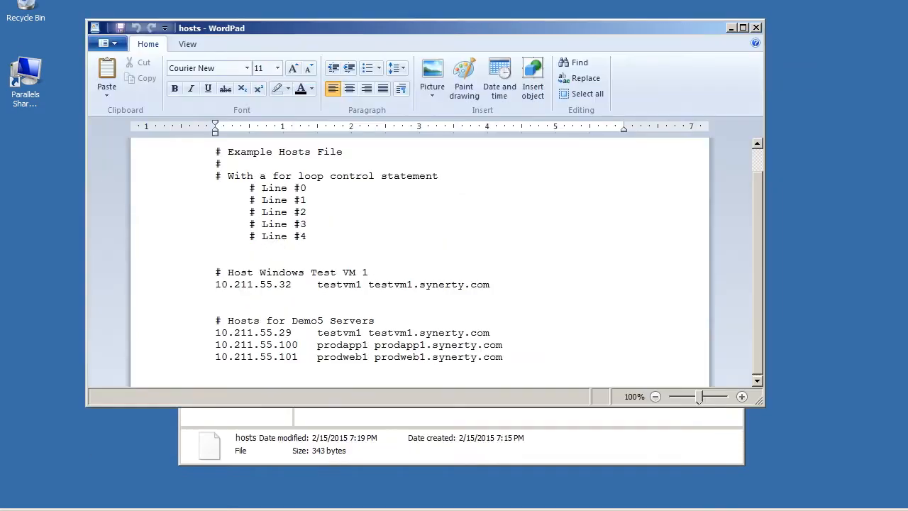
{"action": "left_click_drag", "start_coordinate": [222, 347], "coordinate": [513, 384]}
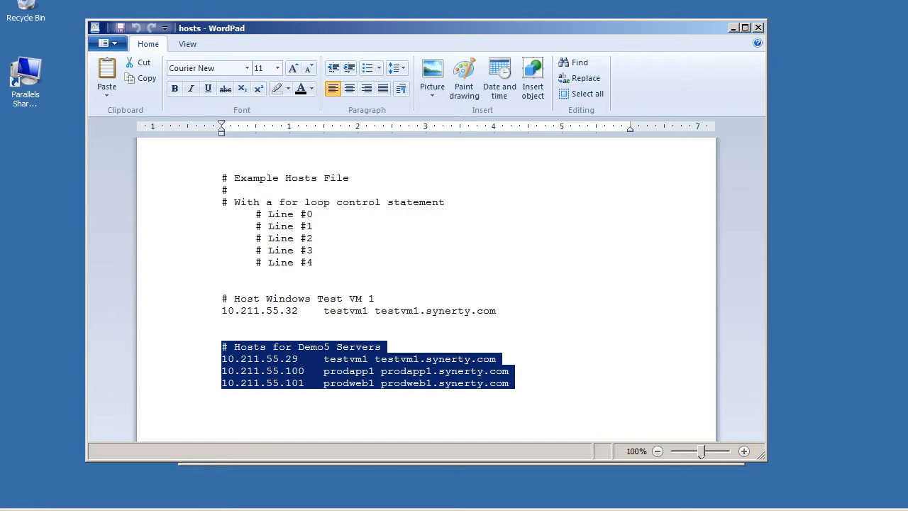
Switch to the Linux test VM, examine the Demo5 Servers section of demo5/hosts/hosts in link to tmp, and return to SynBUILD
{"action": "key", "text": "ctrl+Right"}
{"action": "key", "text": "ctrl+Right"}
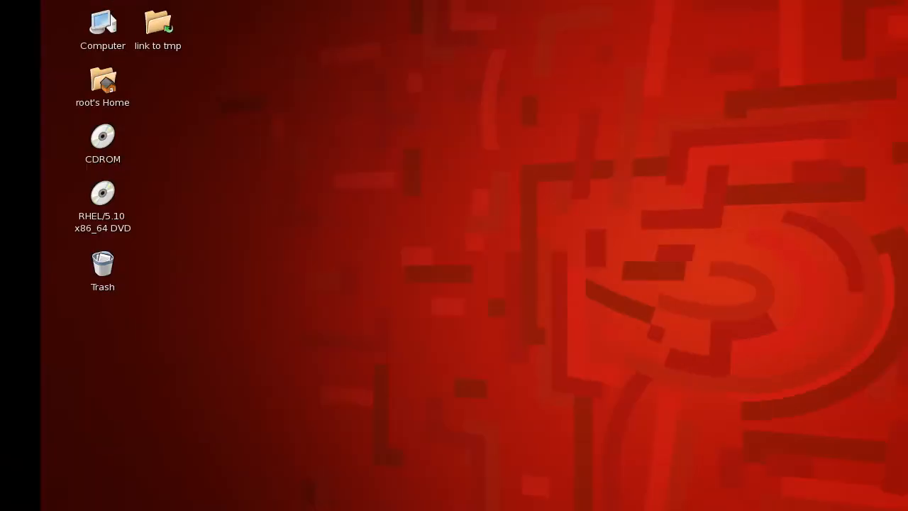
{"action": "double_click", "coordinate": [118, 24]}
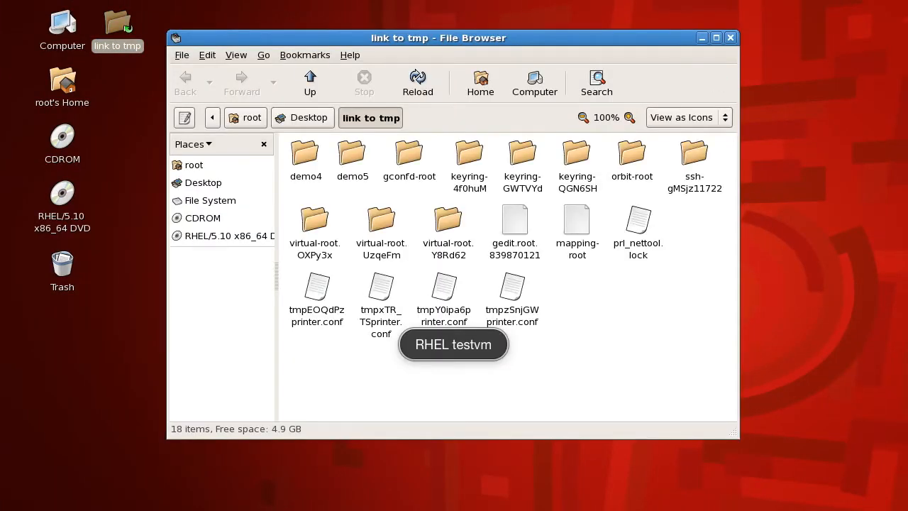
{"action": "double_click", "coordinate": [351, 154]}
{"action": "double_click", "coordinate": [304, 154]}
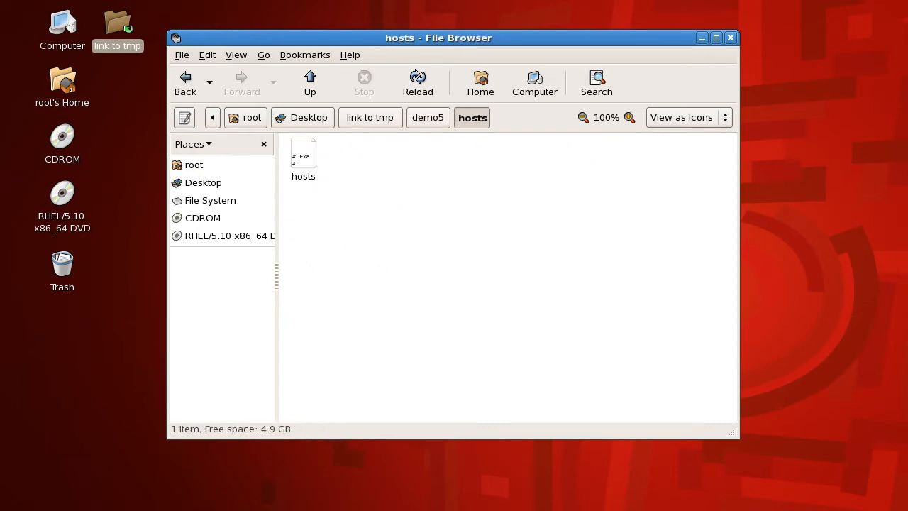
{"action": "double_click", "coordinate": [303, 153]}
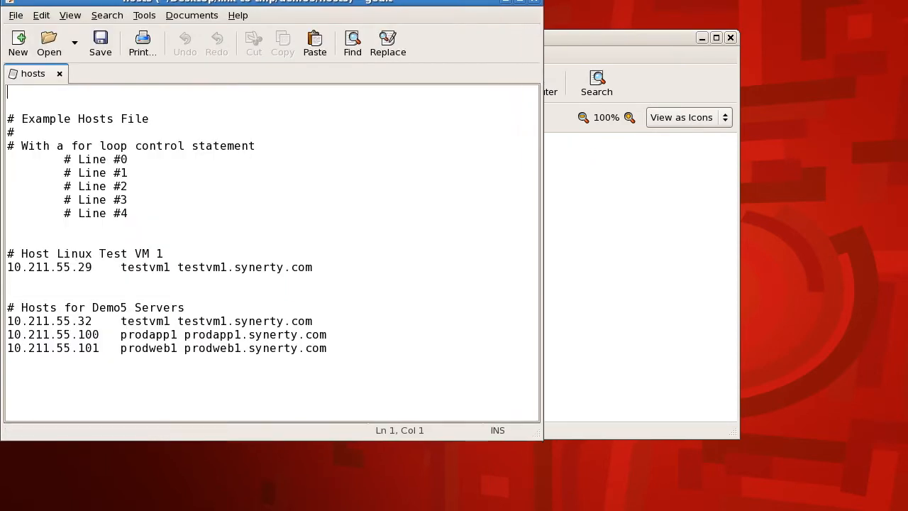
{"action": "left_click_drag", "start_coordinate": [7, 308], "coordinate": [7, 361]}
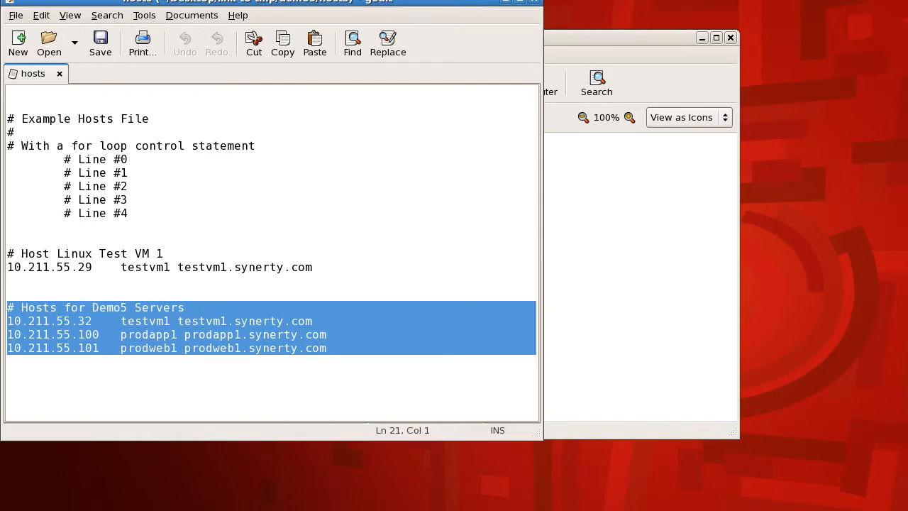
{"action": "key", "text": "ctrl+Left"}
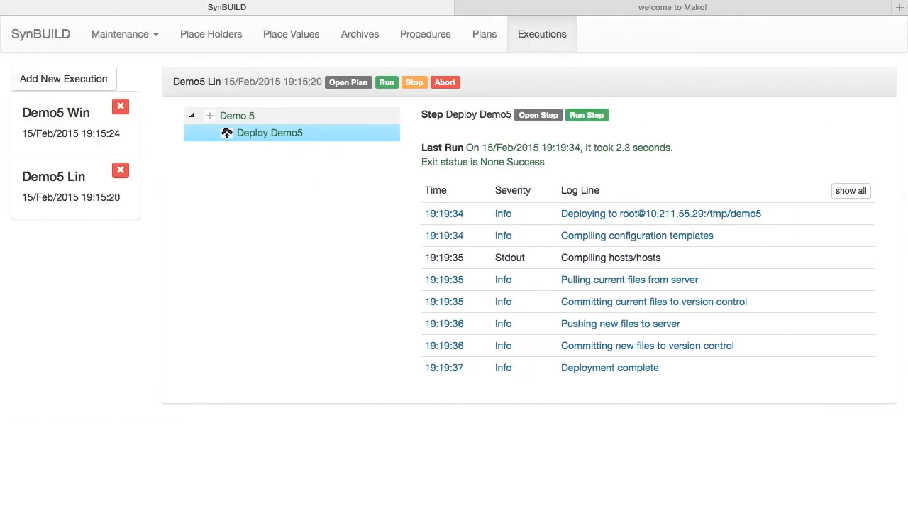